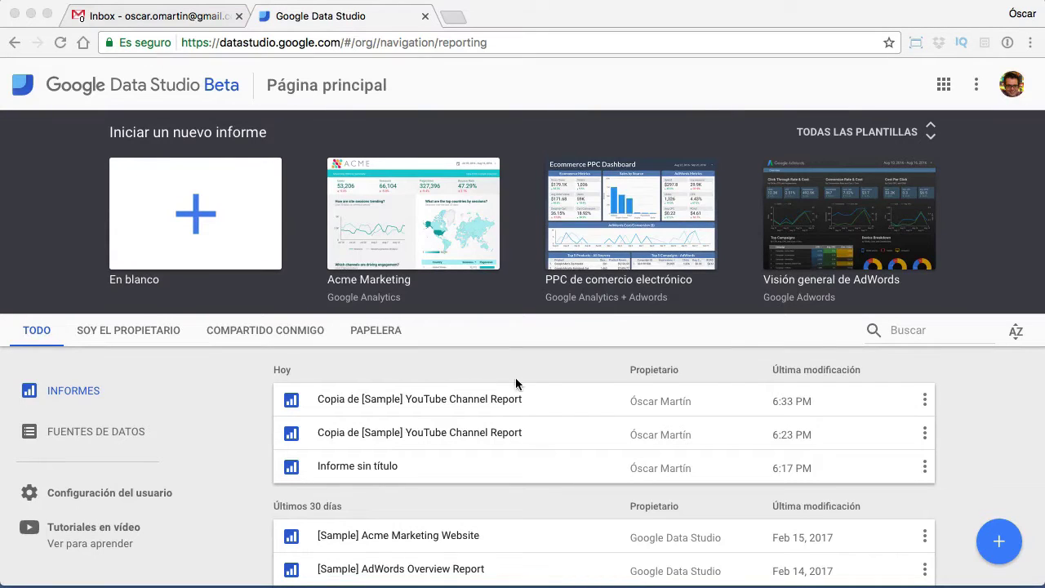
- Find and open the [Sample] YouTube Channel Report in the reports list
scroll(454, 346, "down", 1)
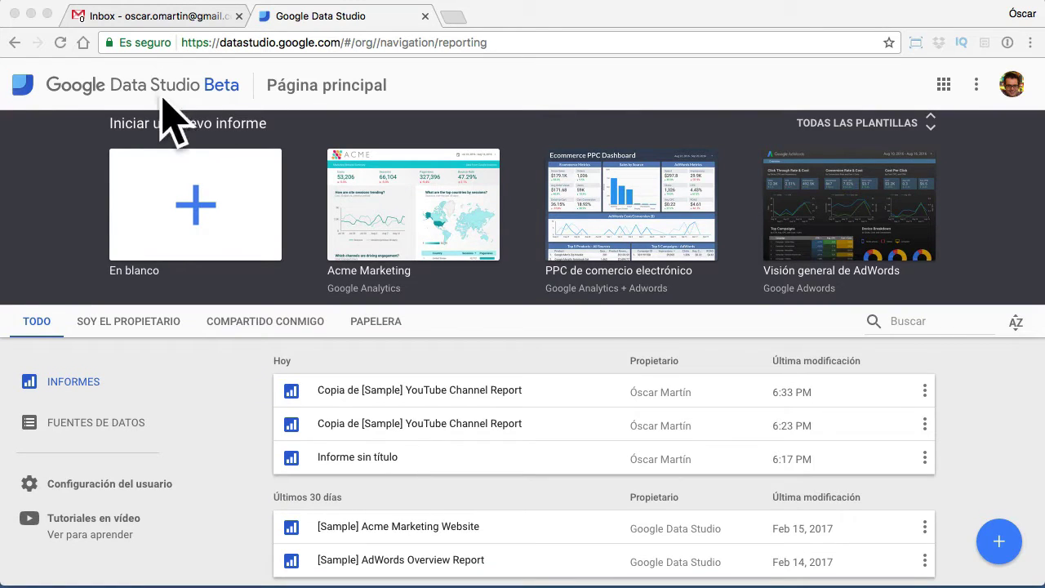
scroll(705, 399, "down", 1)
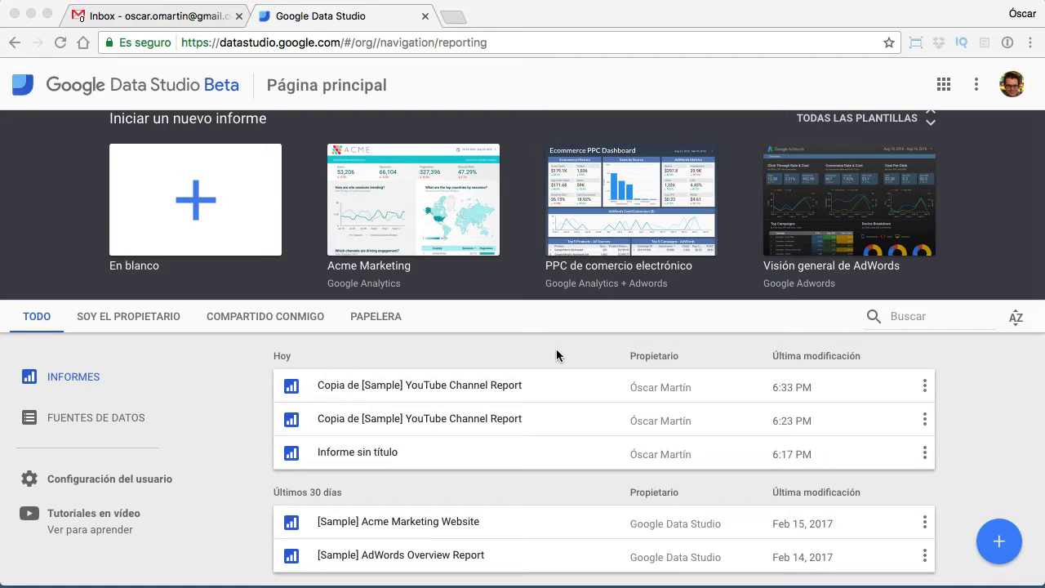
scroll(556, 355, "down", 3)
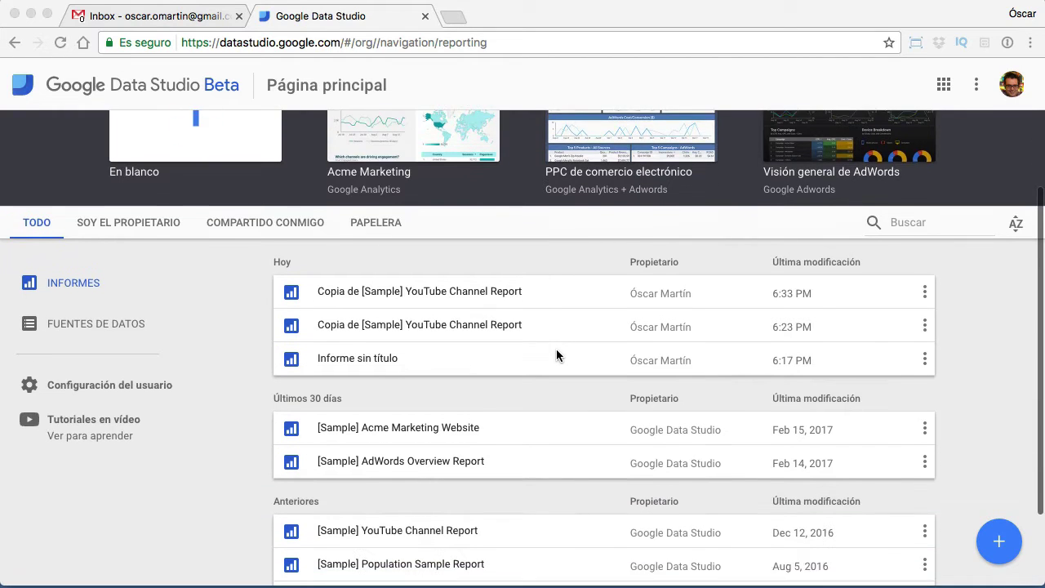
scroll(548, 351, "down", 3)
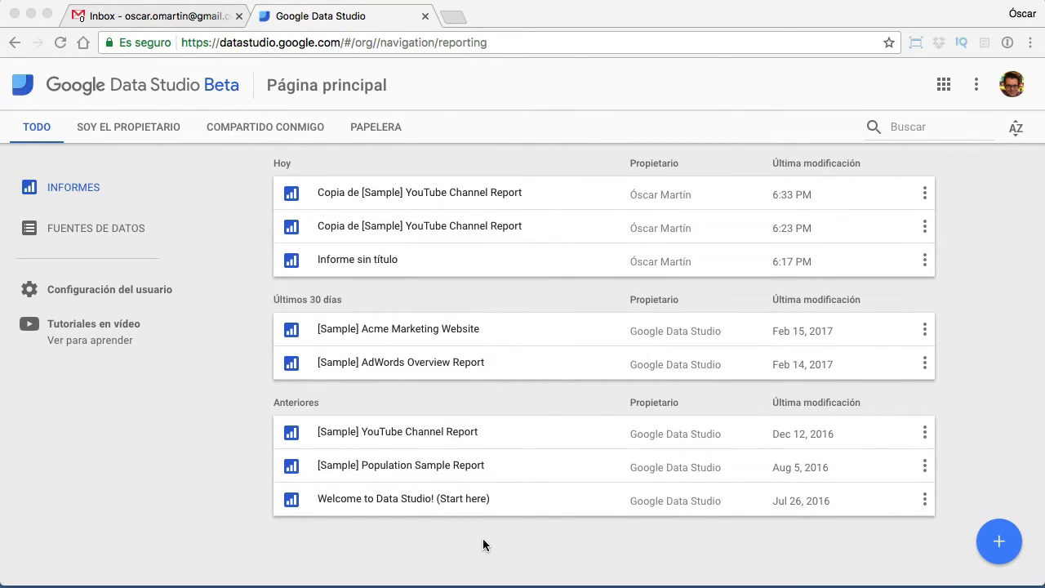
scroll(490, 531, "up", 1)
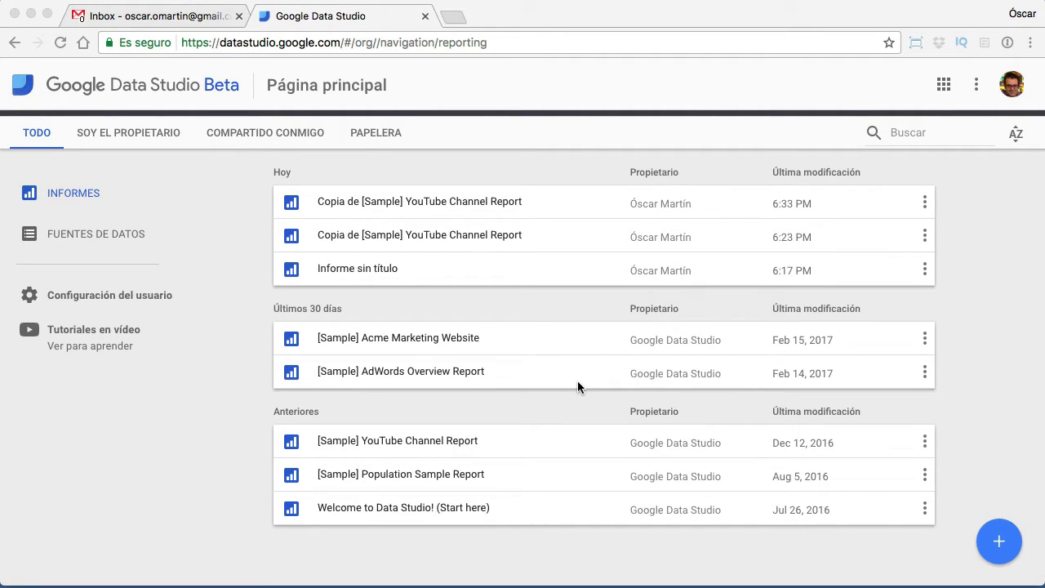
scroll(577, 384, "up", 3)
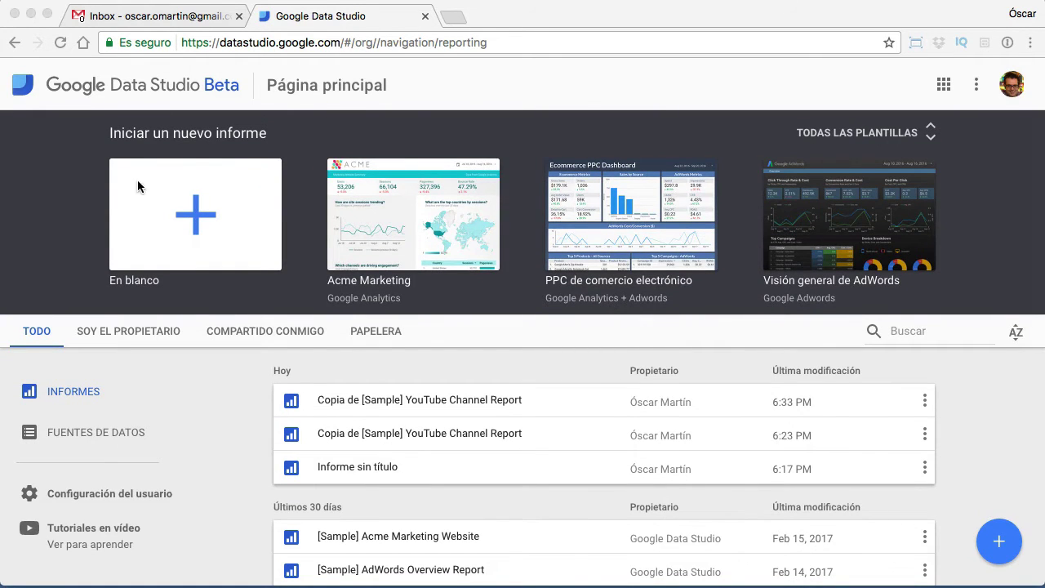
scroll(597, 377, "down", 3)
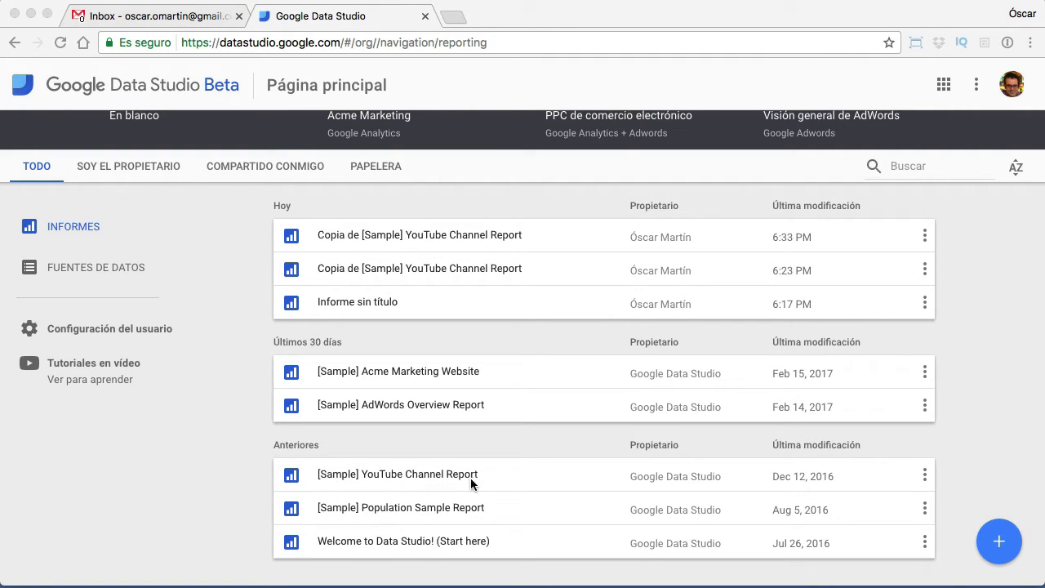
left_click(400, 473)
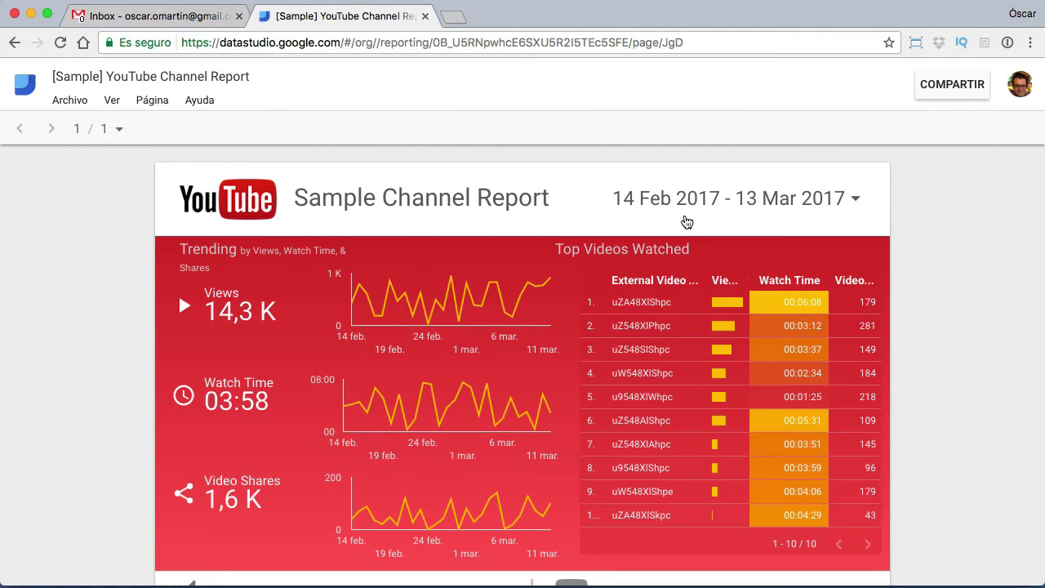
- Check the date range (14 Feb – 13 Mar 2017) without changing it, and scroll through the report
left_click(690, 208)
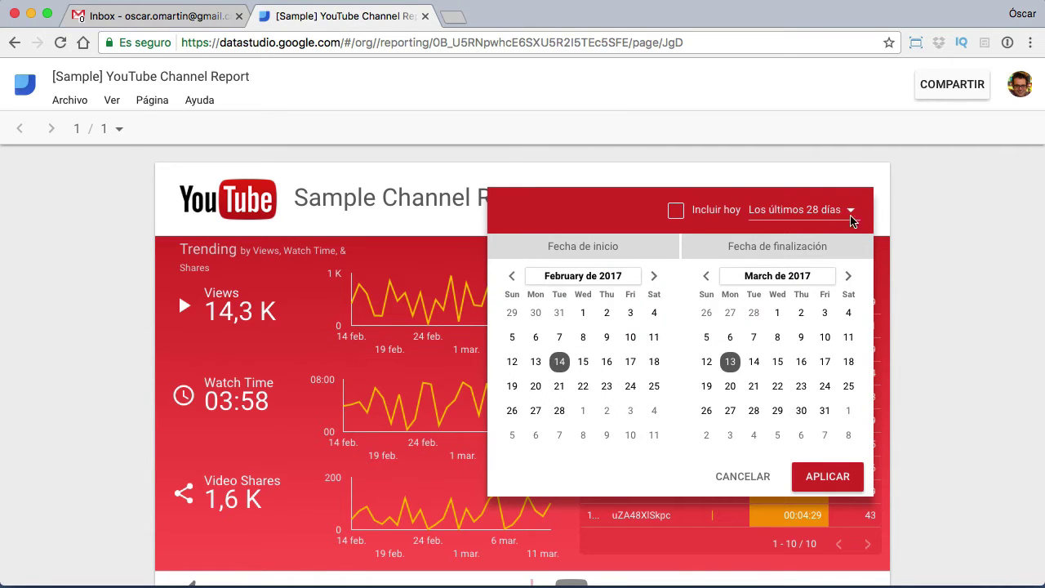
left_click(940, 227)
scroll(931, 315, "down", 5)
scroll(929, 317, "down", 3)
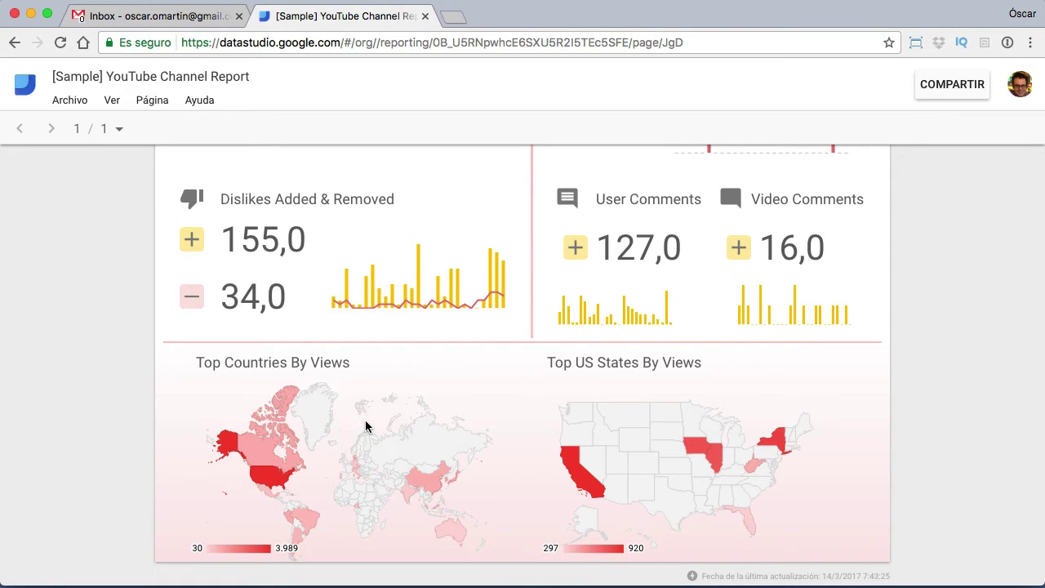
scroll(432, 299, "up", 10)
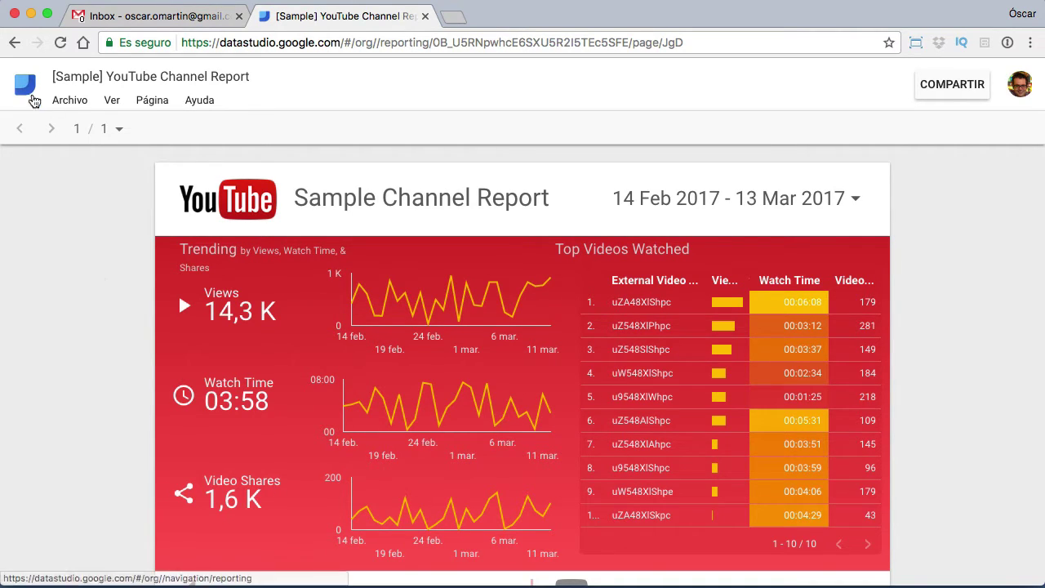
- Start a copy via Archivo > Crear una copia and choose to create a new data source
left_click(68, 102)
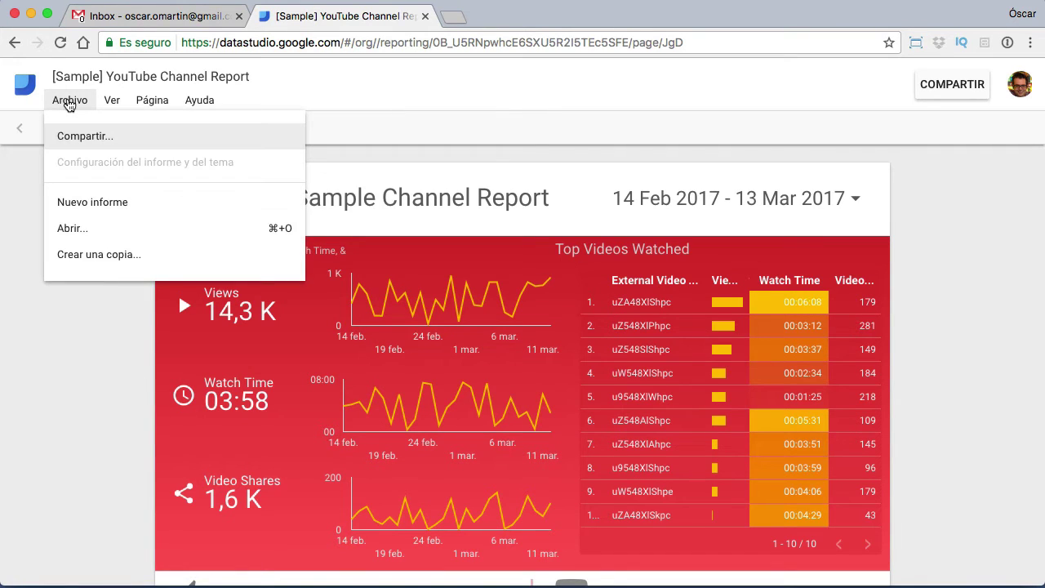
left_click(107, 255)
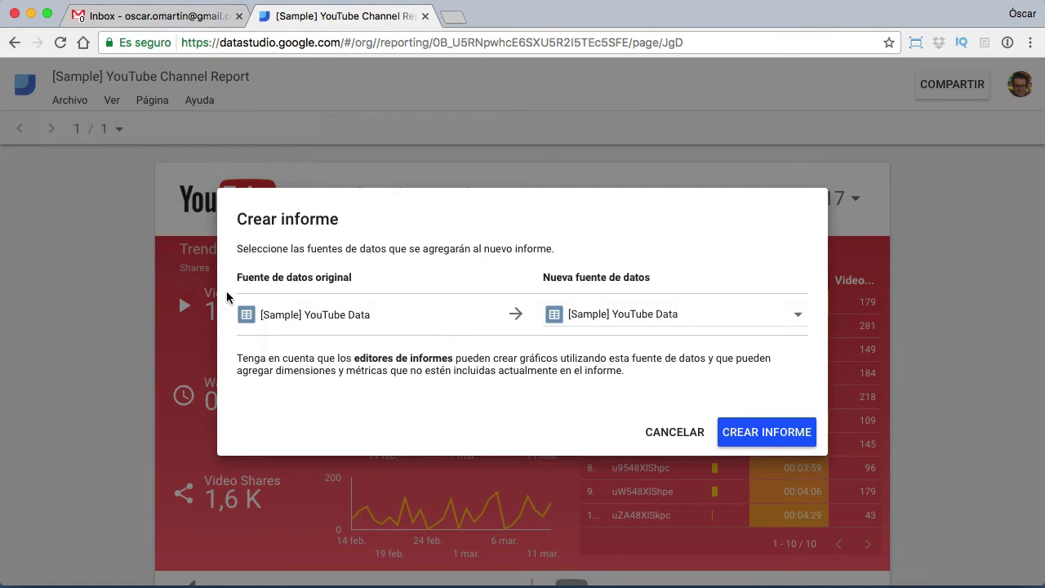
left_click(680, 318)
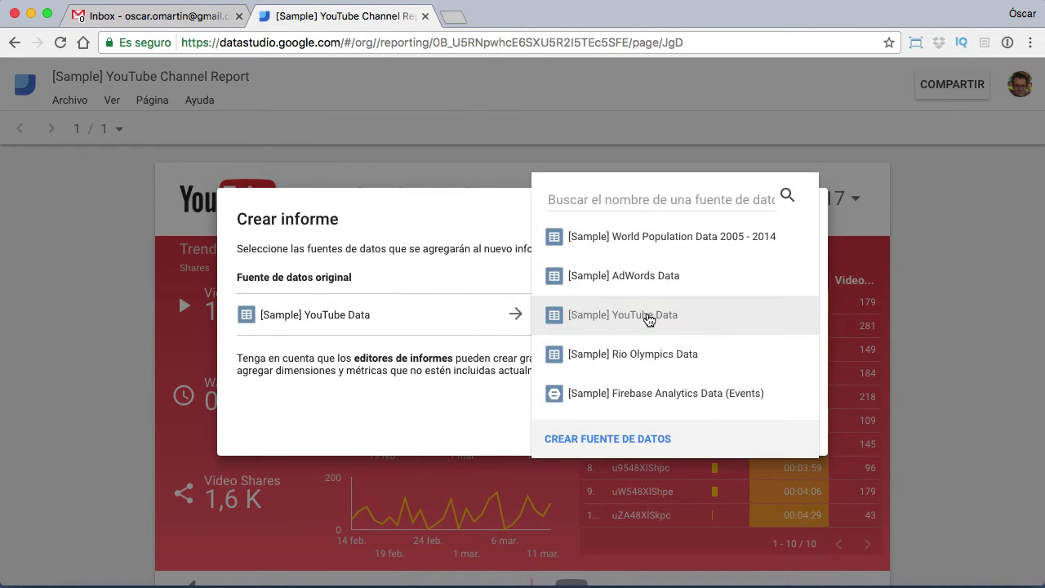
scroll(649, 319, "up", 2)
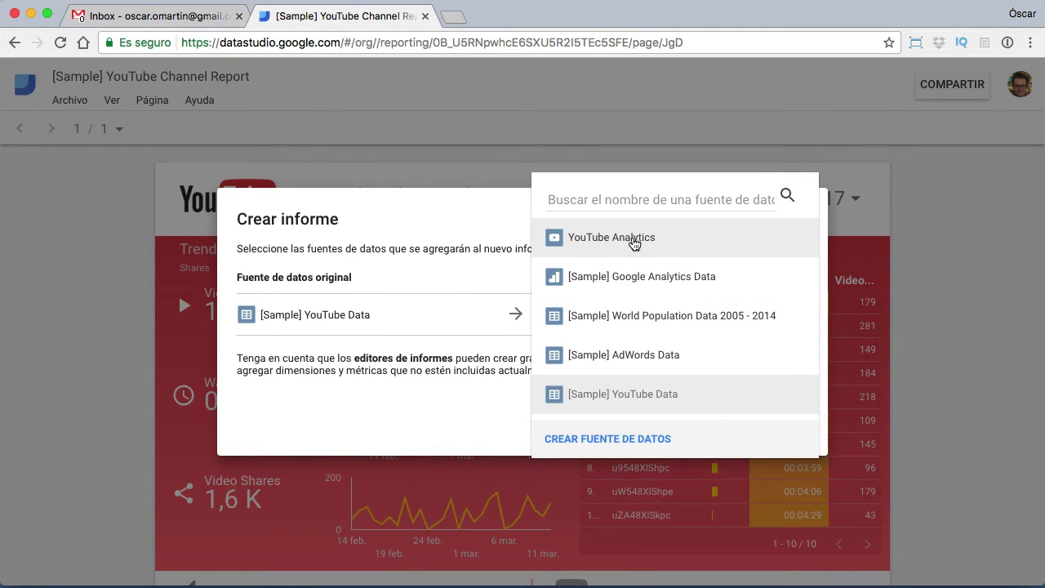
left_click(629, 443)
left_click(629, 441)
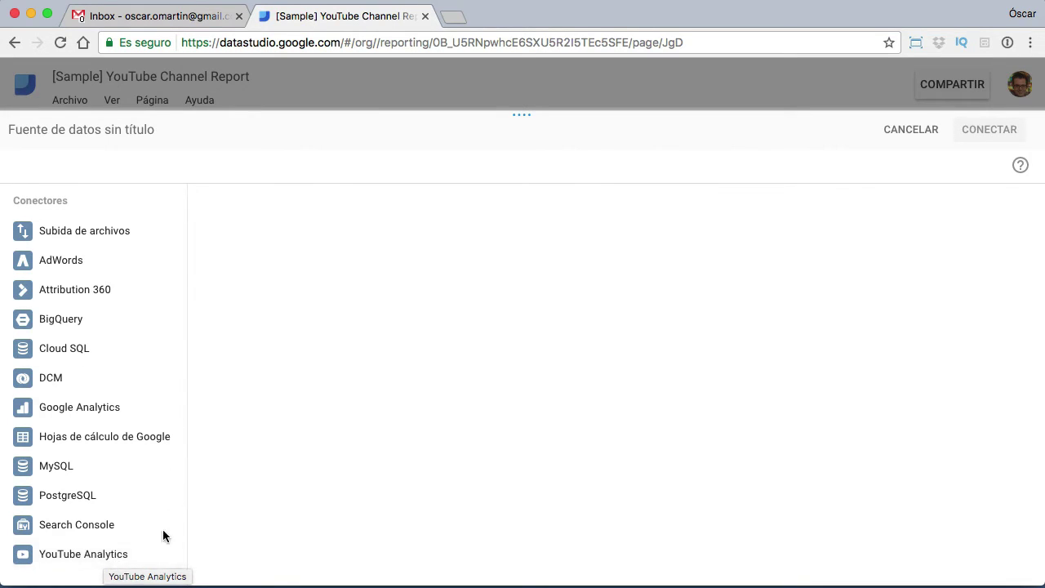
- Cancel the new data source, pick YouTube Analytics as the copy's data source and create the report
left_click(909, 130)
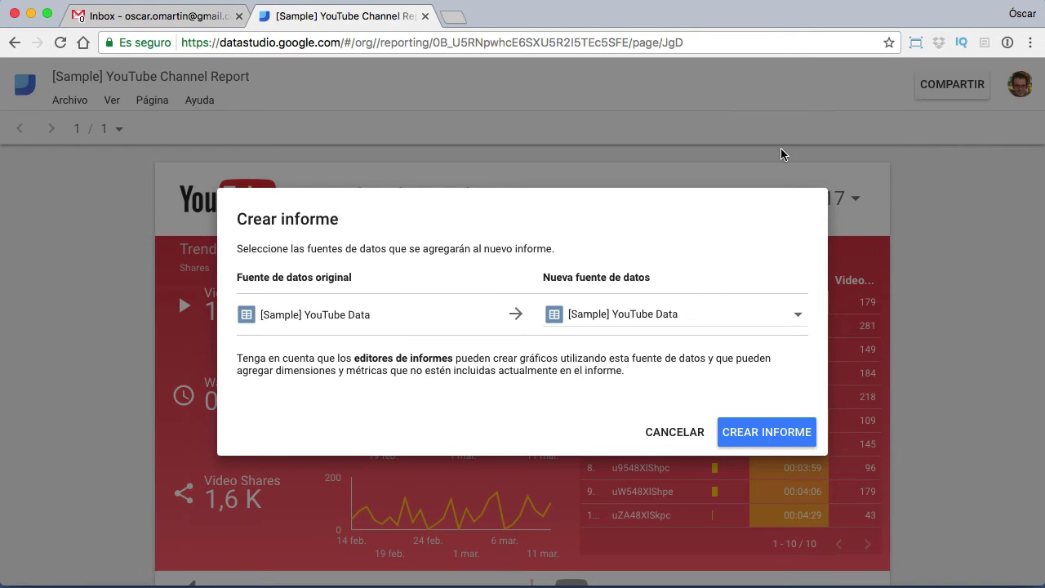
left_click(700, 319)
scroll(614, 273, "up", 2)
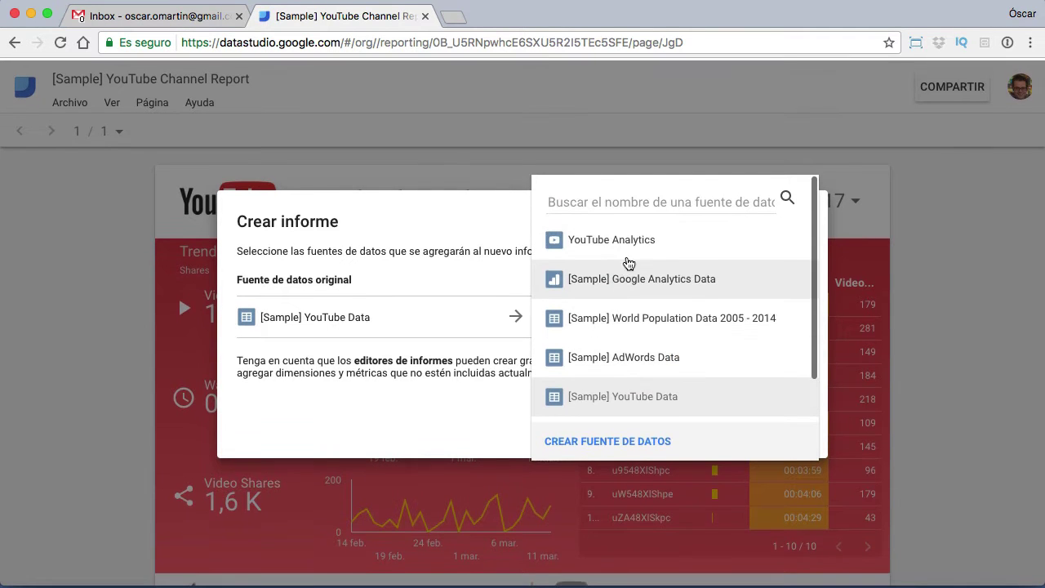
left_click(619, 242)
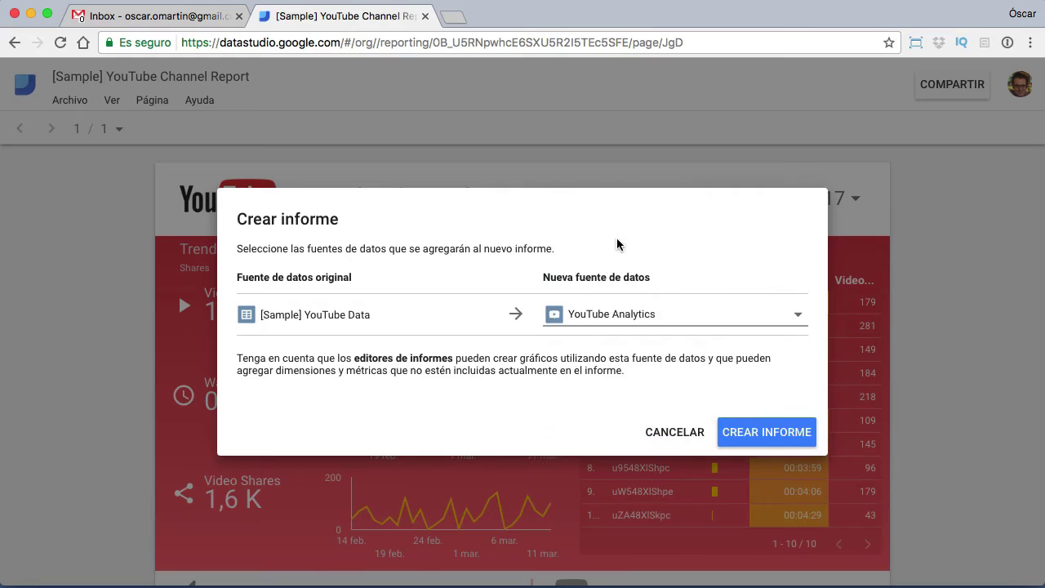
left_click(758, 438)
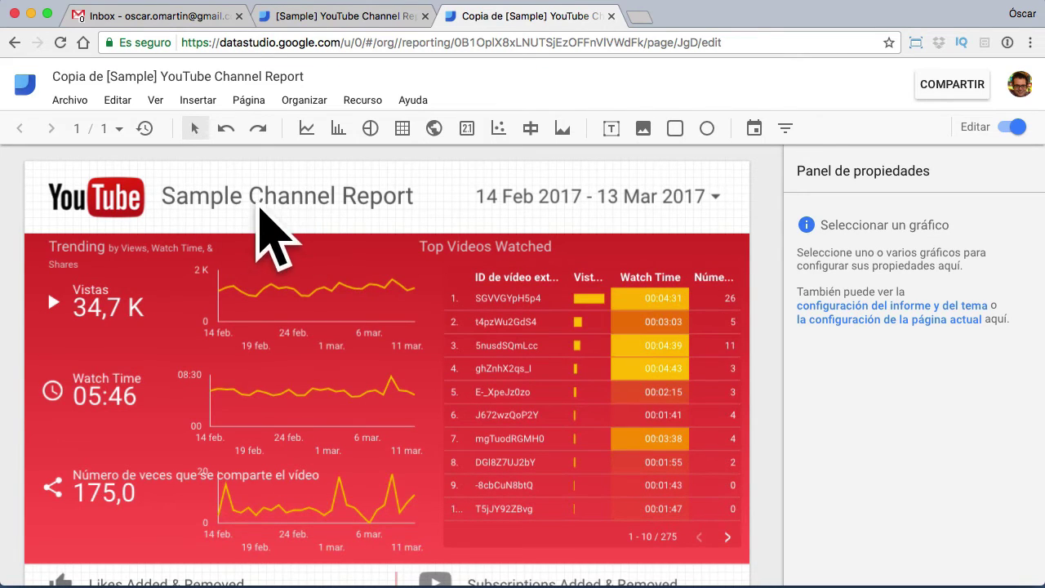
- Replace the 'Sample Channel Report' heading with 'Informe Canal' plus the owner's first name
left_click(290, 200)
double_click(290, 199)
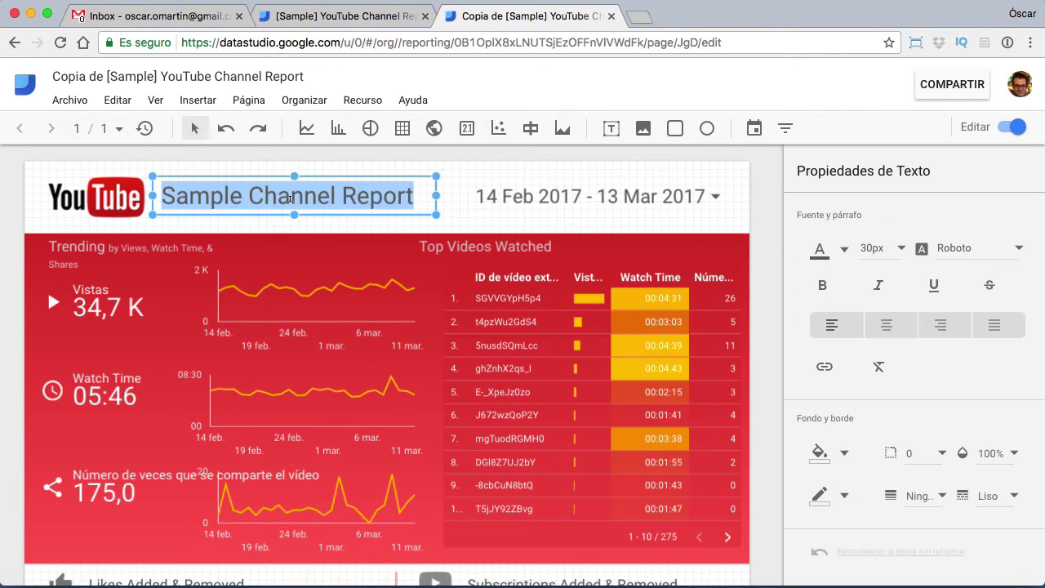
type("Inform")
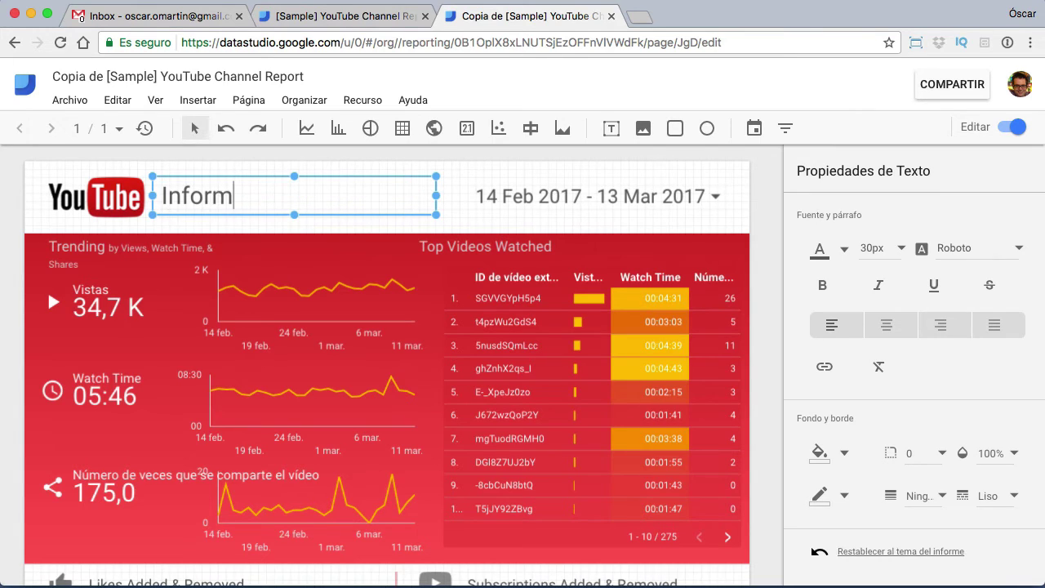
type("e Canal ")
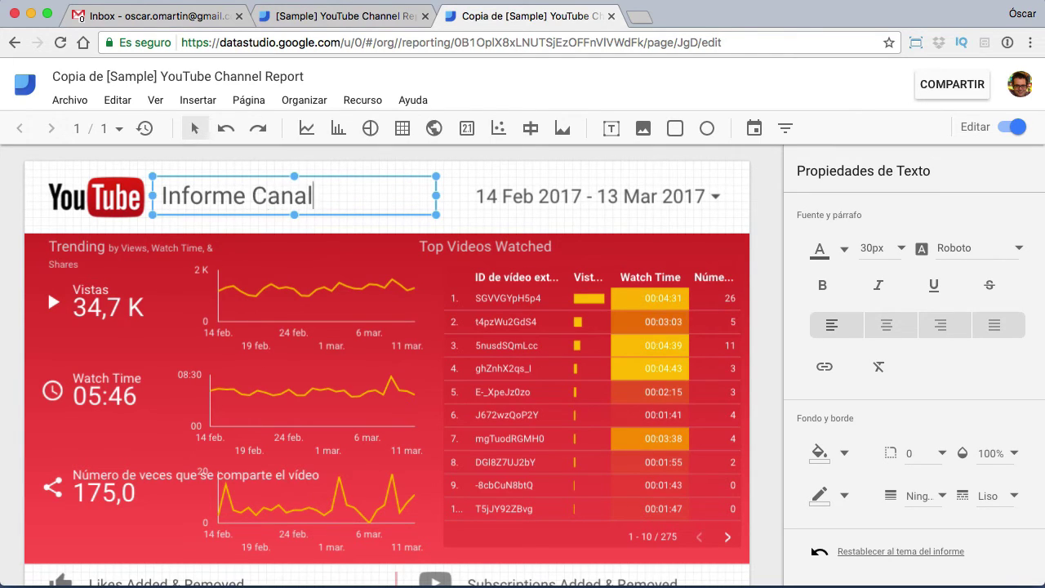
type("Óscar")
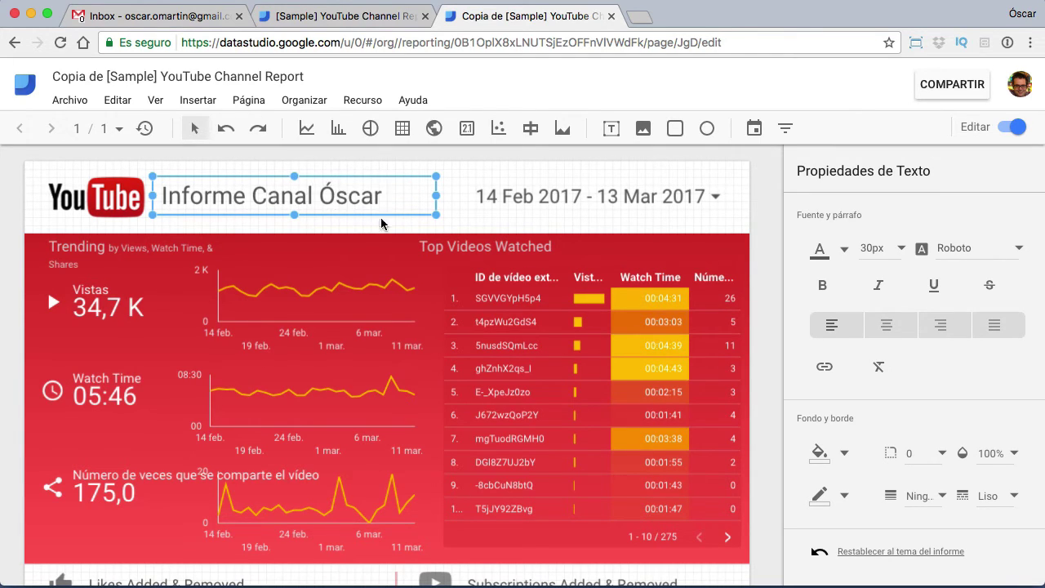
left_click(462, 220)
- Review the date range control's DATOS and ESTILO settings, then select the Top Videos Watched table
left_click(507, 203)
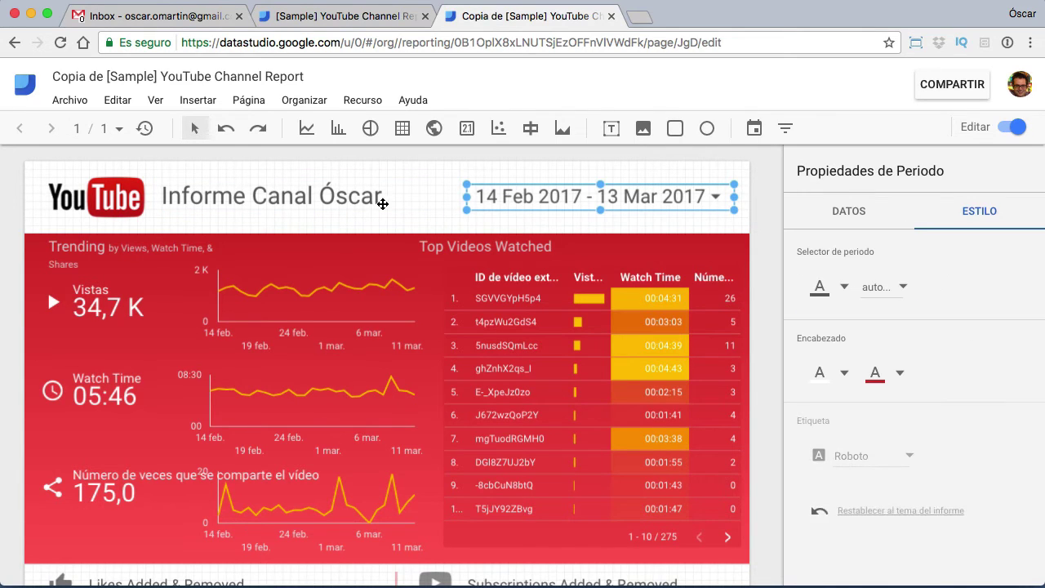
left_click(846, 214)
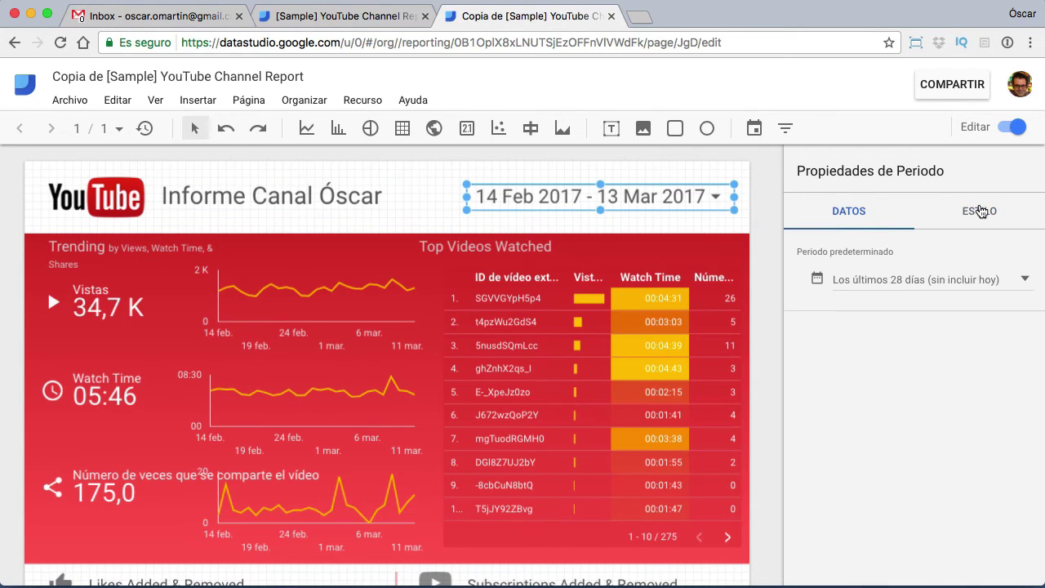
left_click(981, 212)
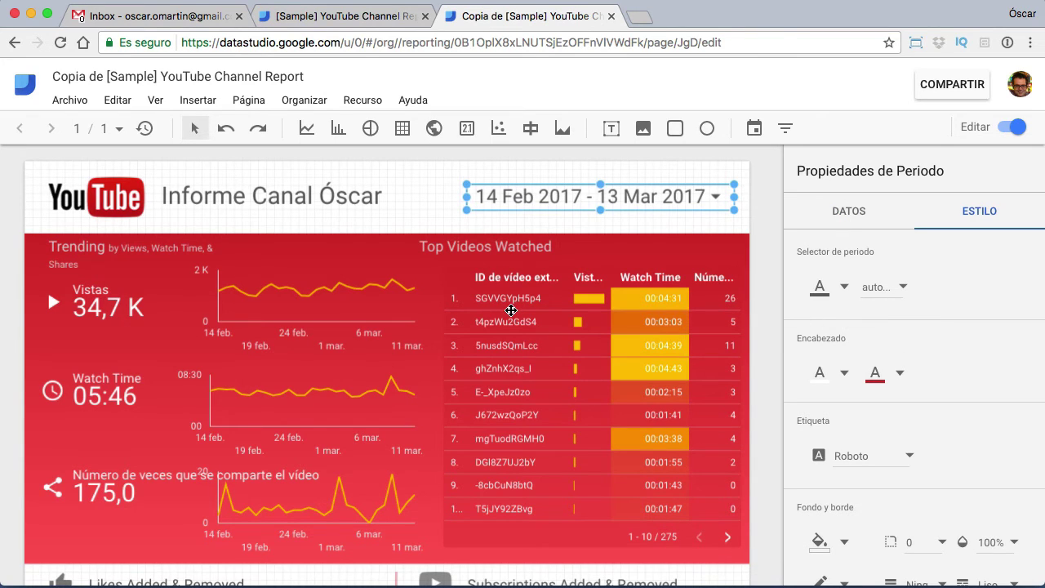
left_click(510, 310)
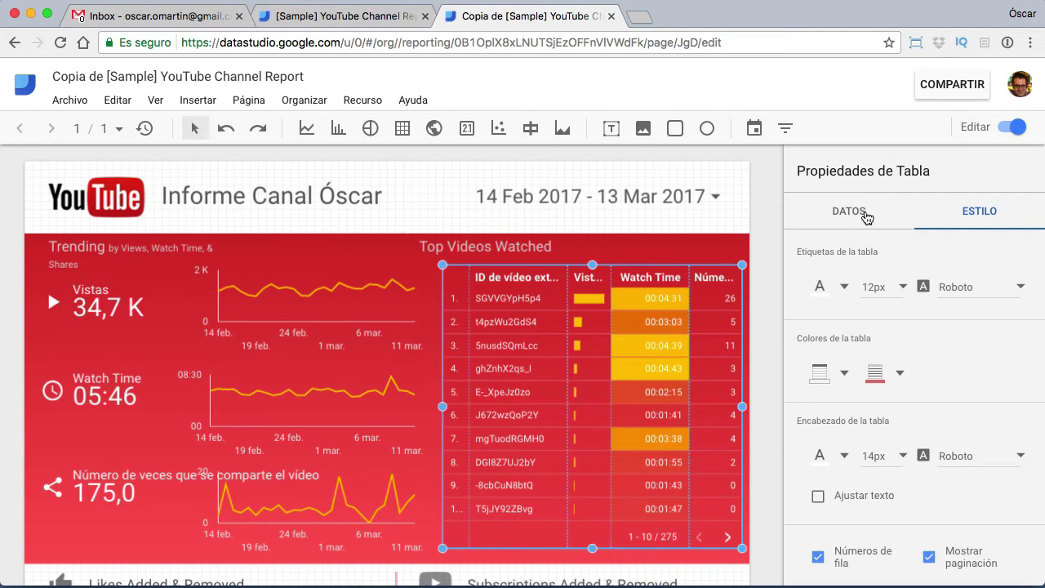
- Change the table's dimension from ID de vídeo externo to Título del vídeo
left_click(849, 212)
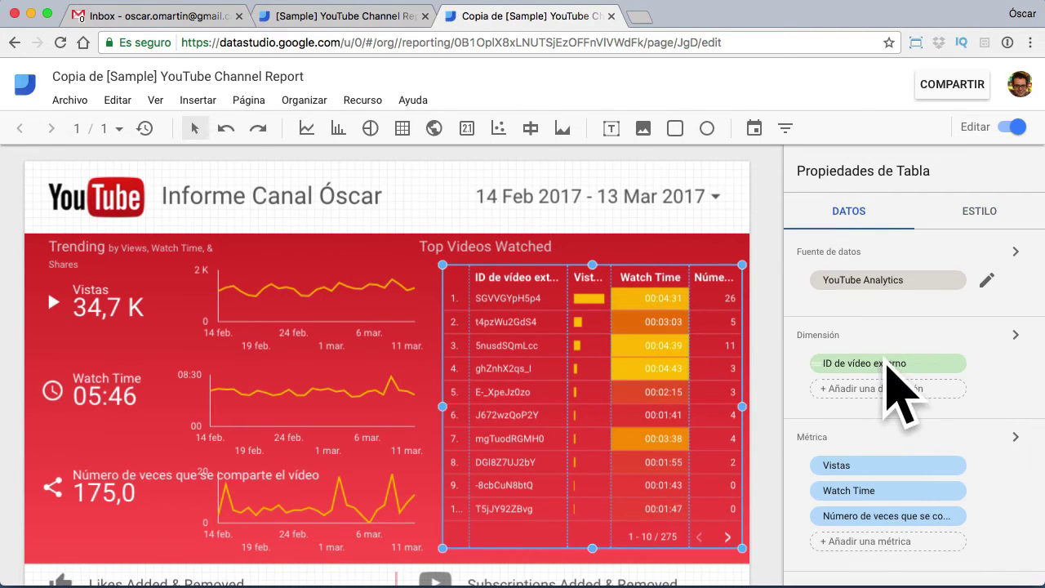
left_click(886, 365)
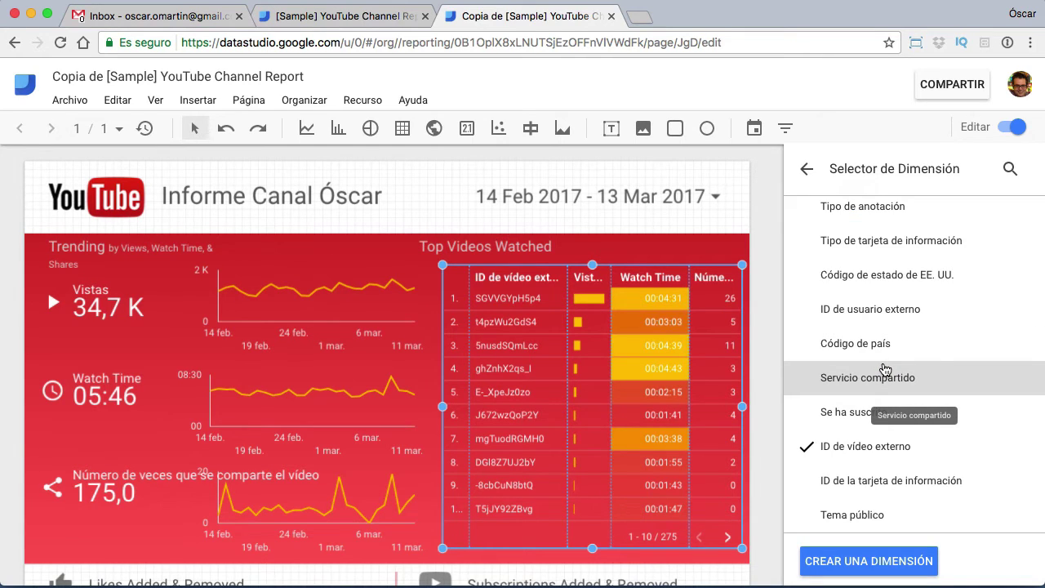
scroll(886, 369, "up", 3)
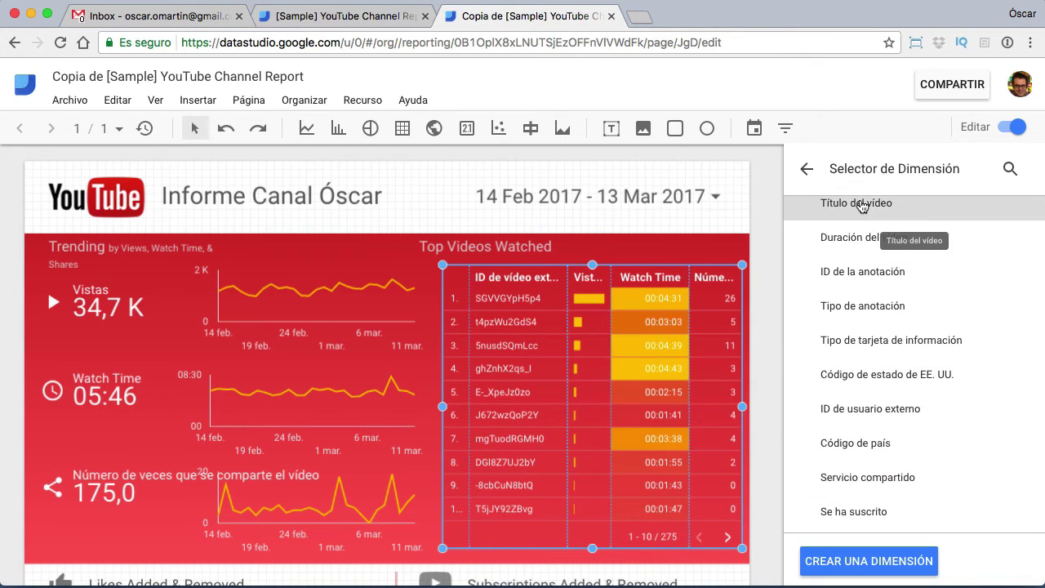
left_click(861, 207)
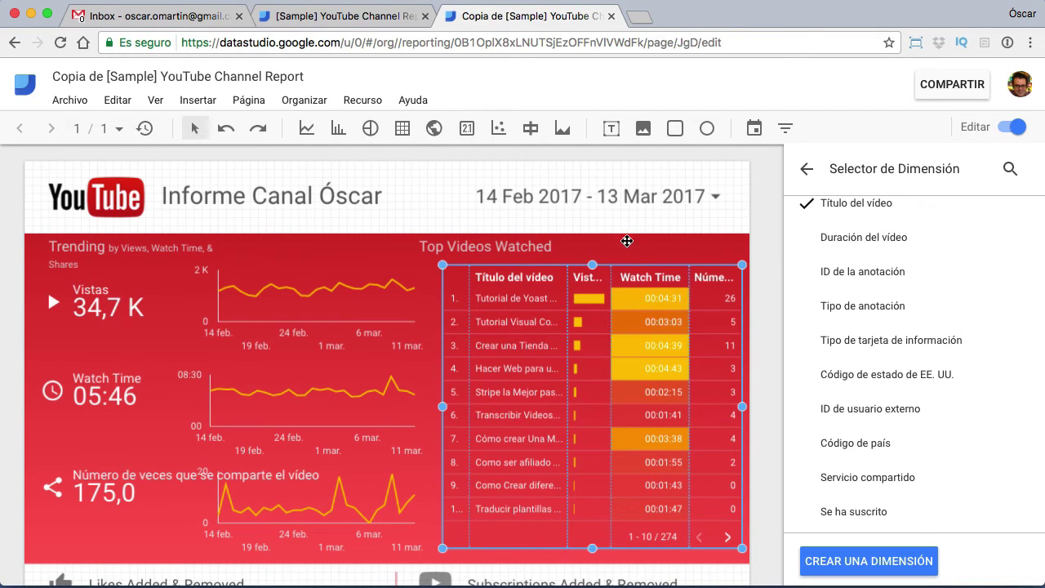
left_click(627, 241)
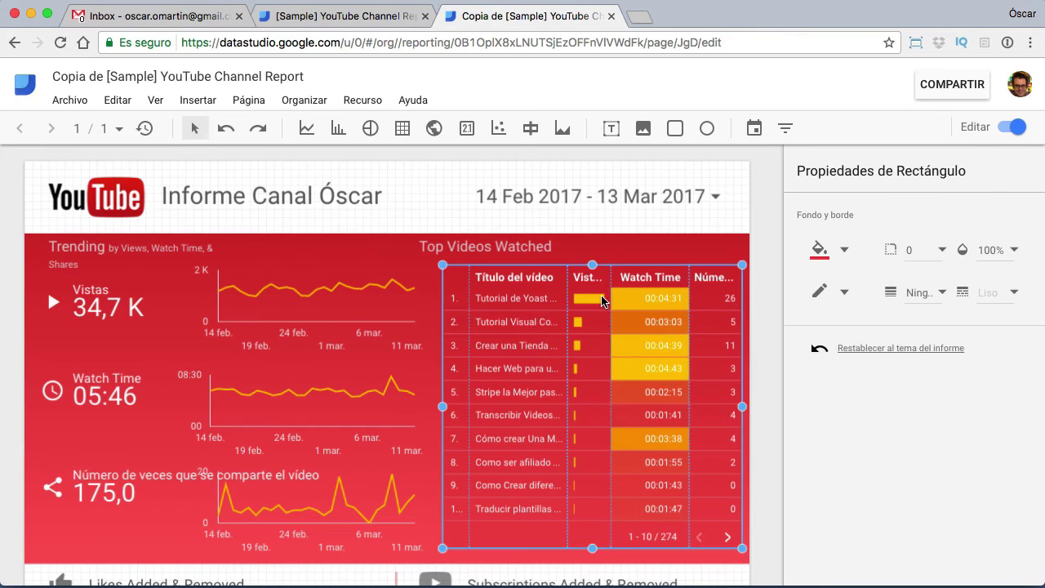
- Rename the table heading from 'Top Videos Watched' to 'Vídeos Más Vistos'
left_click(602, 301)
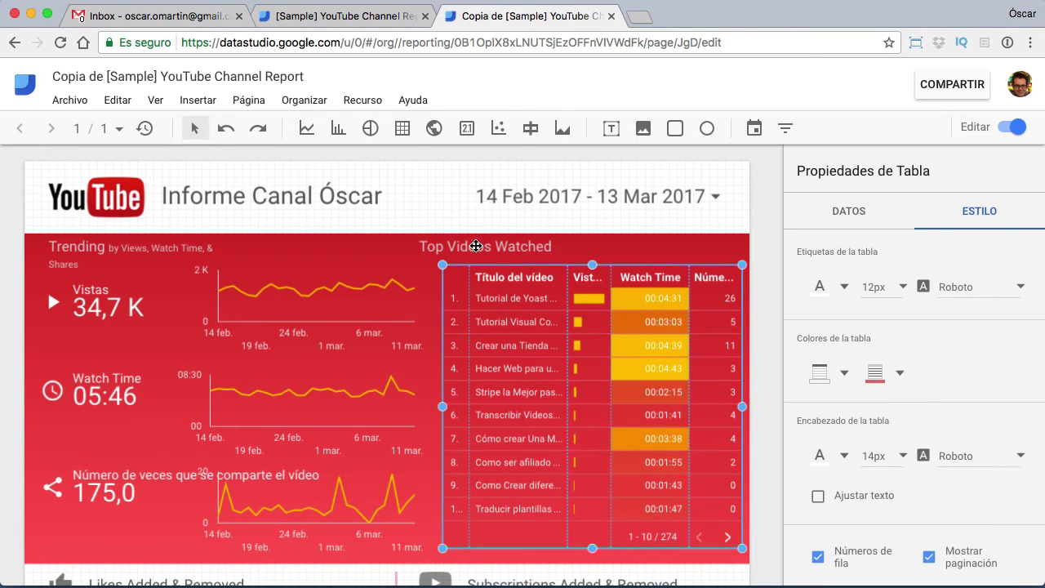
left_click(461, 246)
triple_click(459, 246)
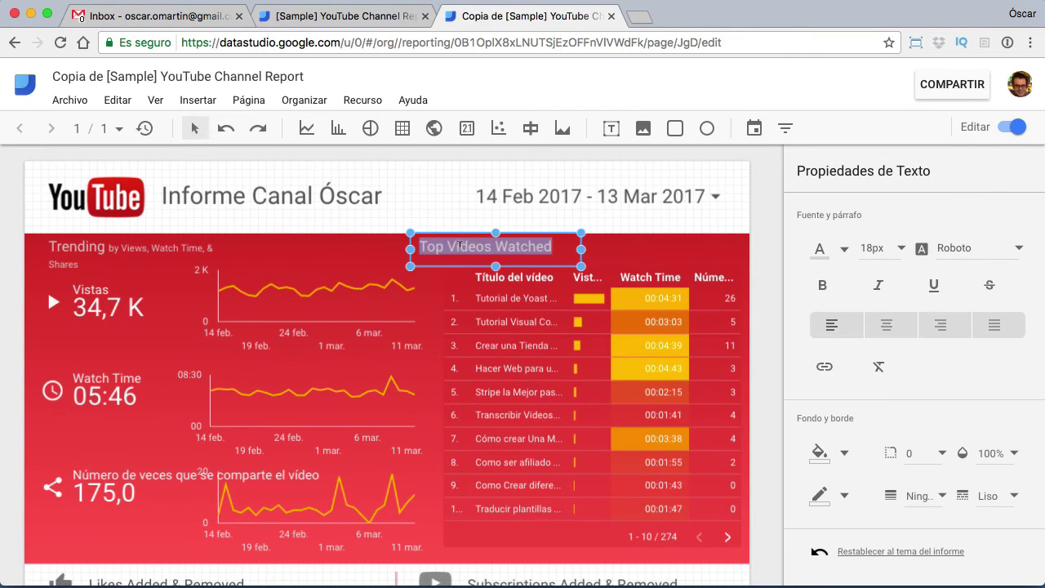
type("Vídeos")
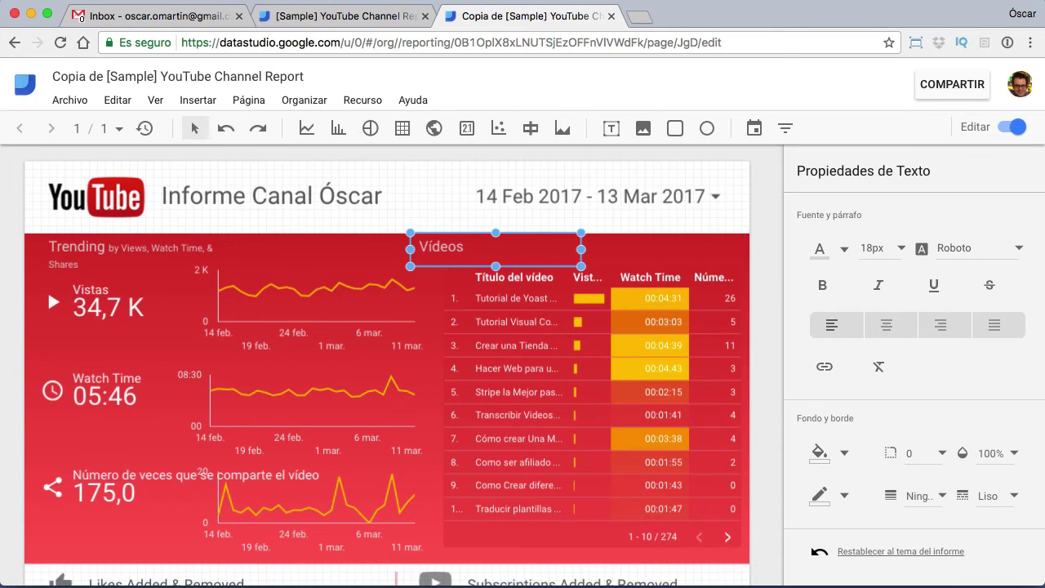
type(" Más Vistos")
left_click(626, 243)
- Select the 498,0 Likes Added & Removed scorecard and browse its Selector de Métrica list
scroll(634, 262, "down", 5)
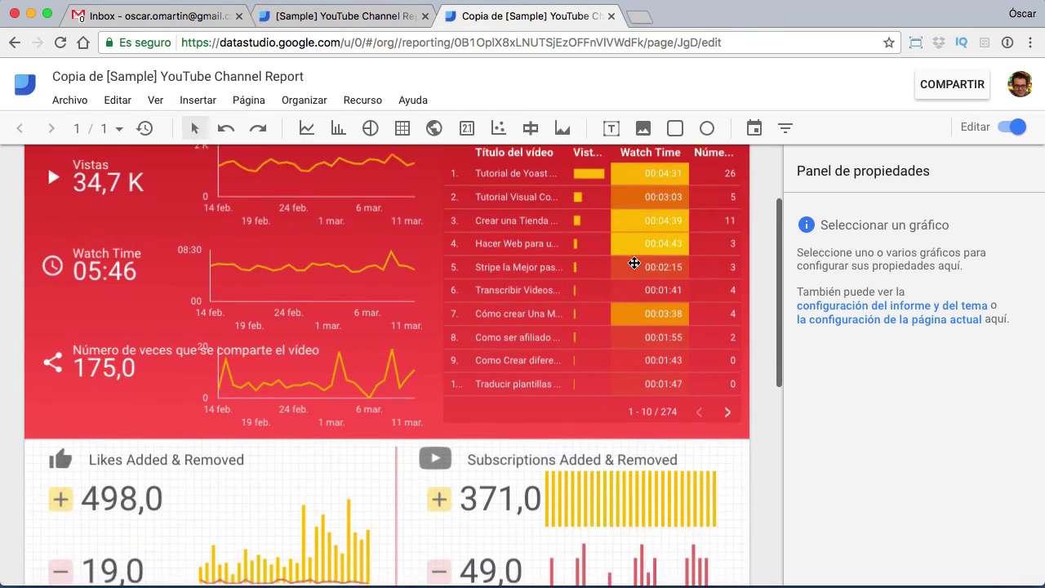
scroll(635, 262, "down", 2)
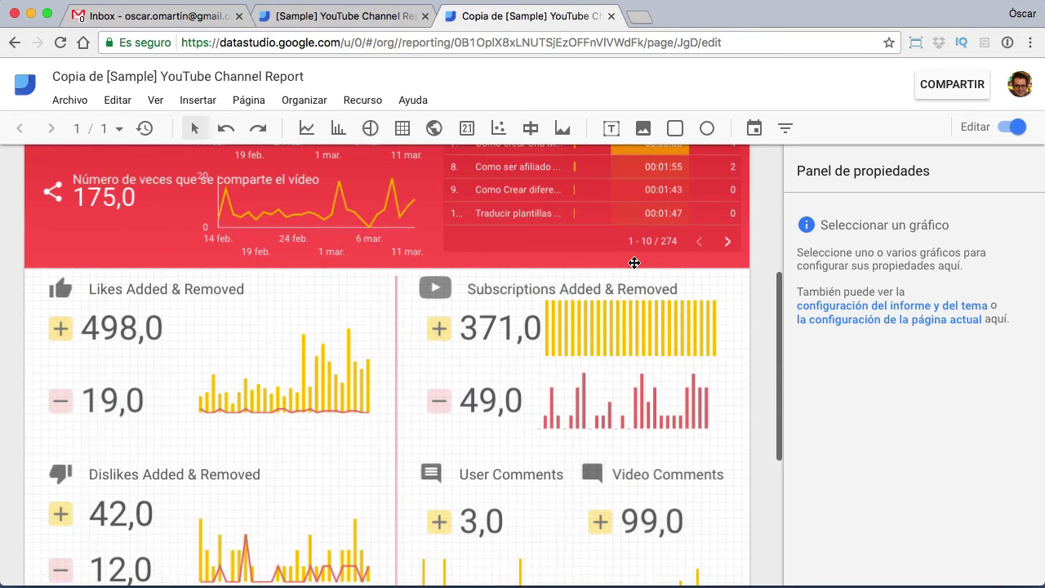
left_click(122, 290)
left_click(128, 333)
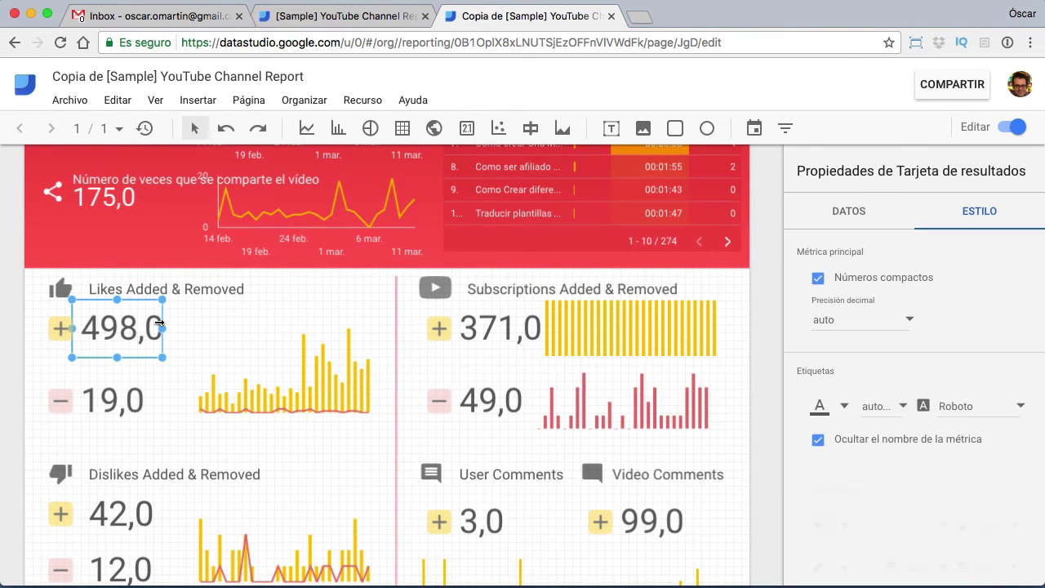
left_click(854, 217)
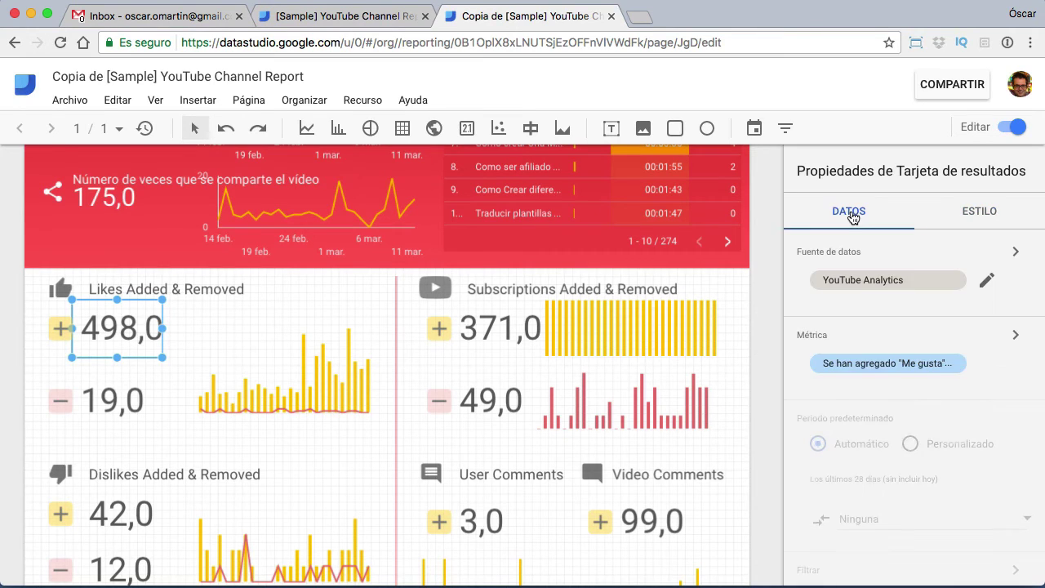
left_click(865, 364)
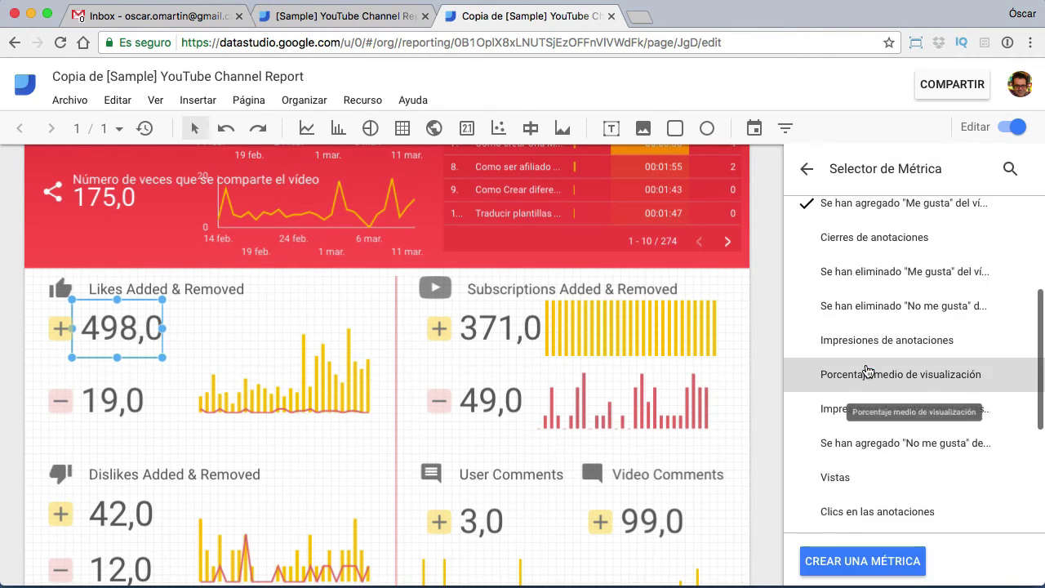
scroll(890, 310, "up", 2)
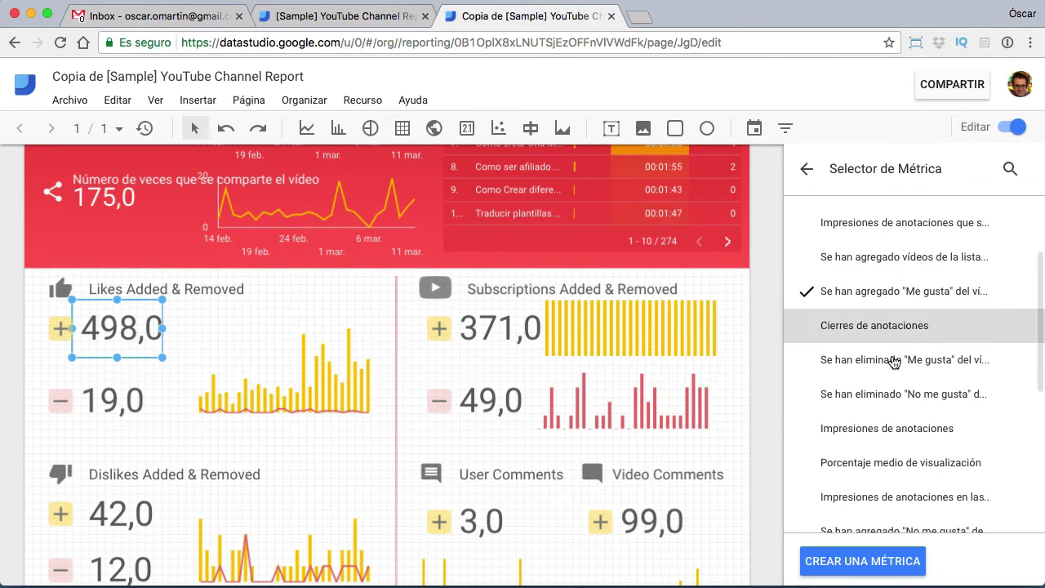
scroll(915, 360, "down", 2)
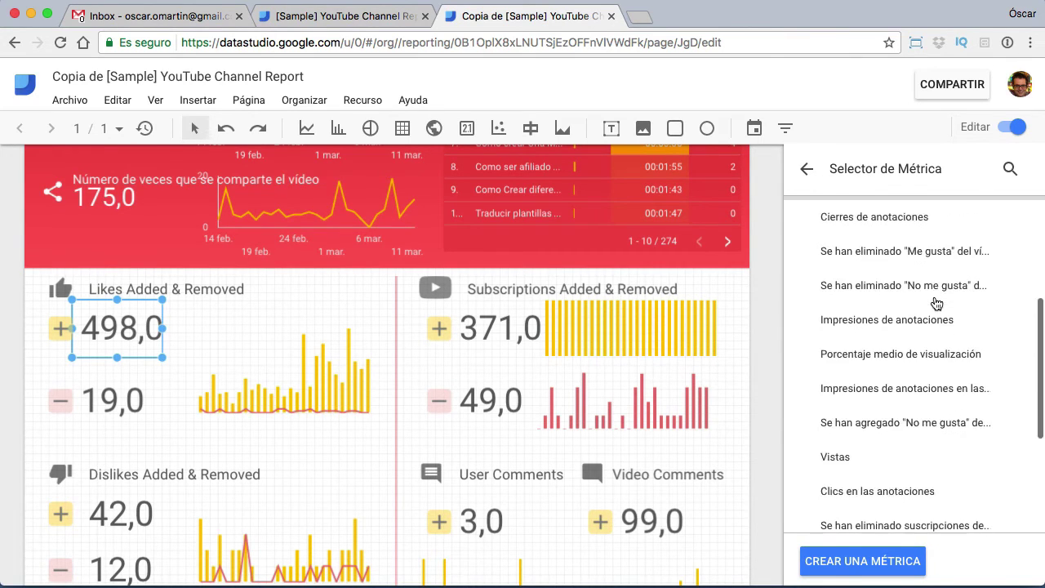
scroll(936, 307, "down", 3)
scroll(931, 367, "up", 5)
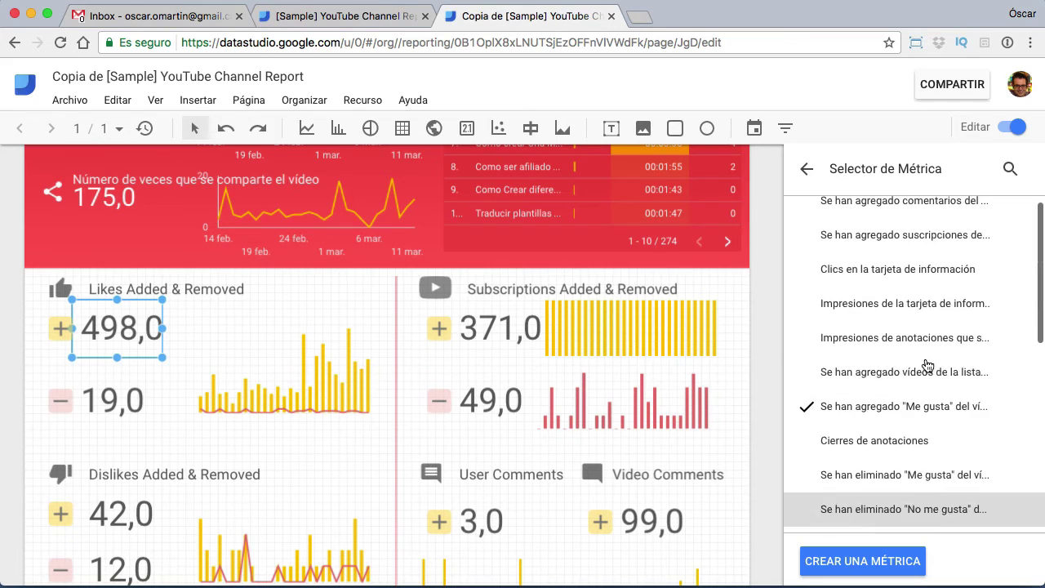
scroll(940, 364, "up", 1)
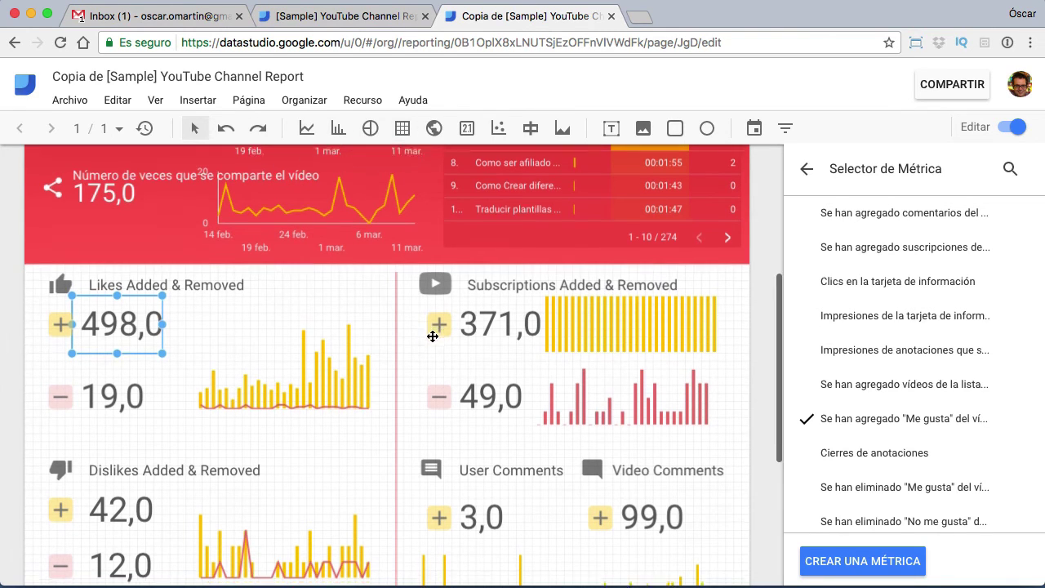
- Scroll back to the top, select the trend charts, and switch off Editar to enter view mode
scroll(432, 334, "down", 5)
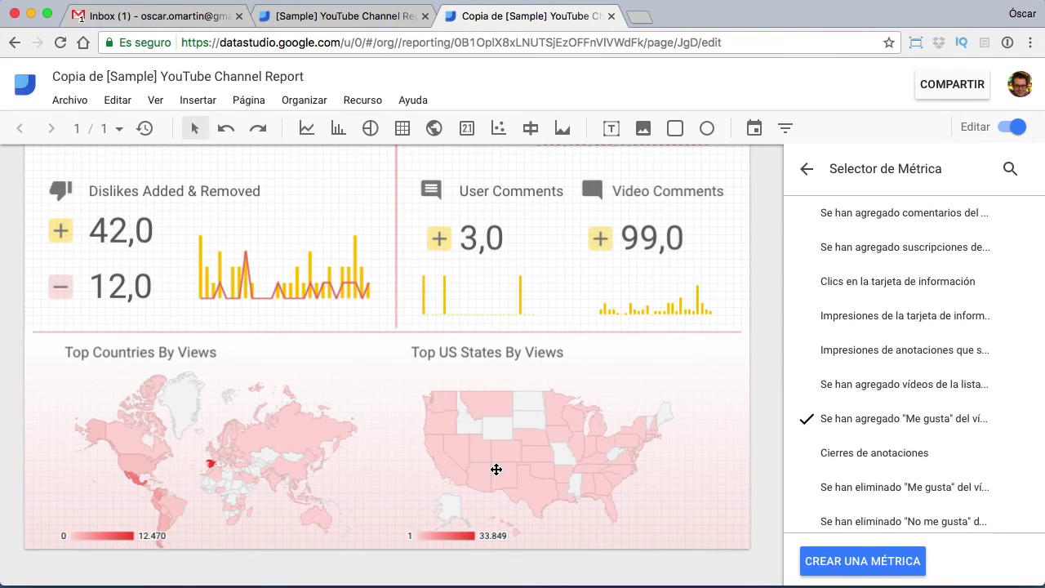
scroll(496, 469, "up", 1)
scroll(497, 470, "up", 3)
scroll(474, 424, "up", 2)
scroll(446, 384, "up", 3)
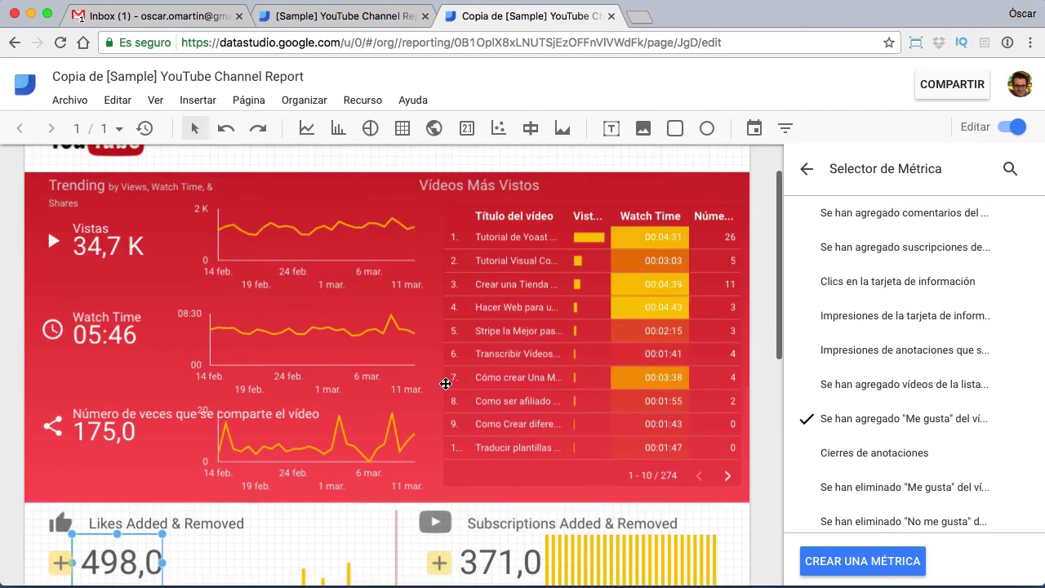
scroll(446, 384, "up", 1)
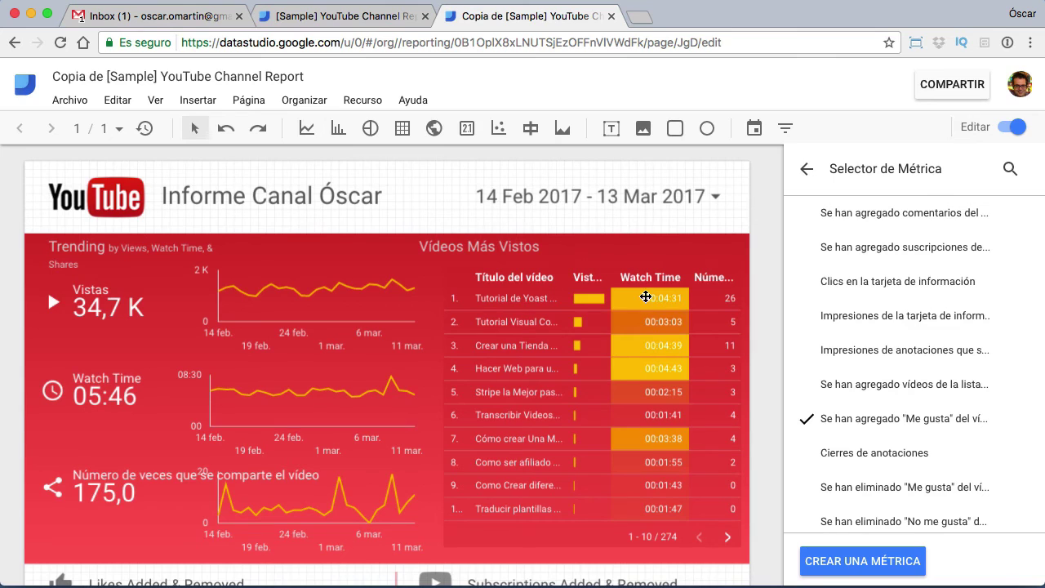
scroll(572, 290, "down", 1)
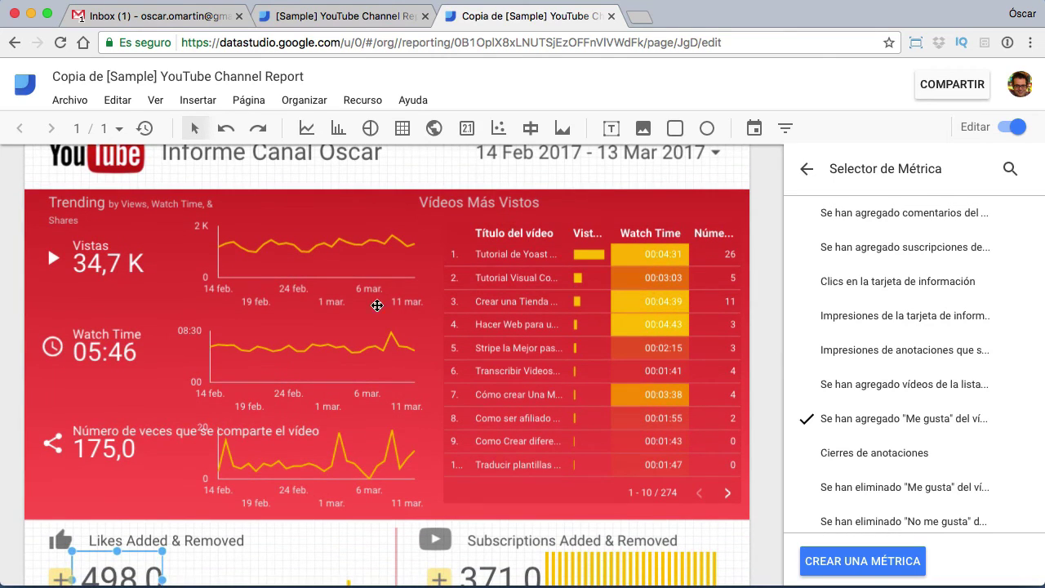
left_click(246, 336)
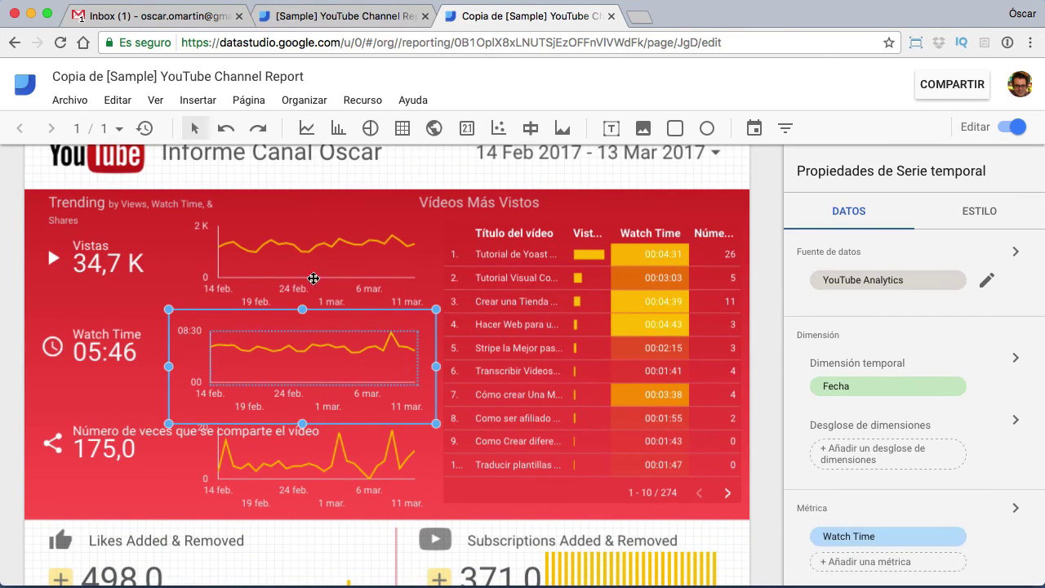
left_click_drag(314, 278, 327, 264)
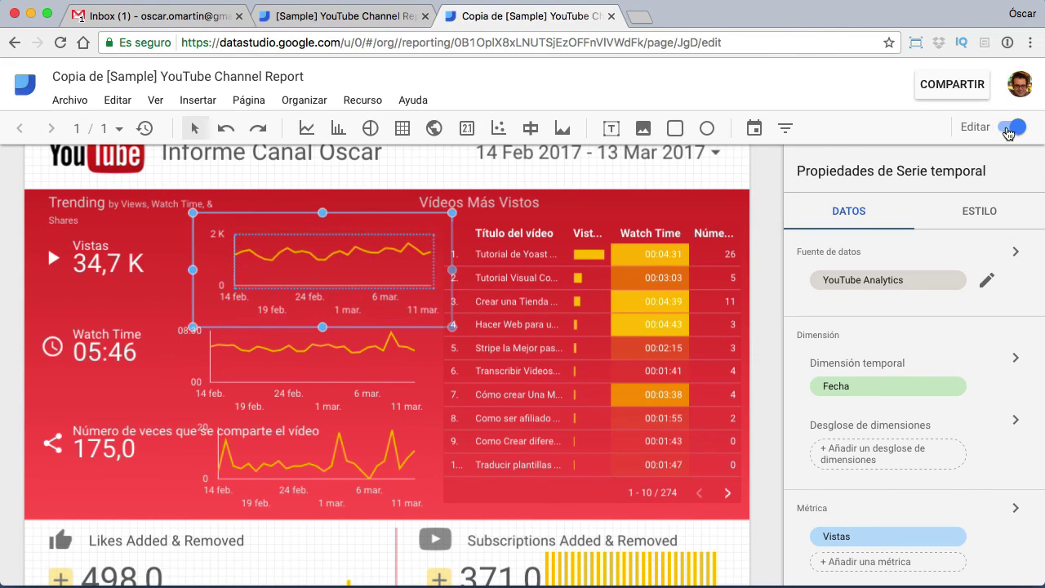
left_click(1009, 129)
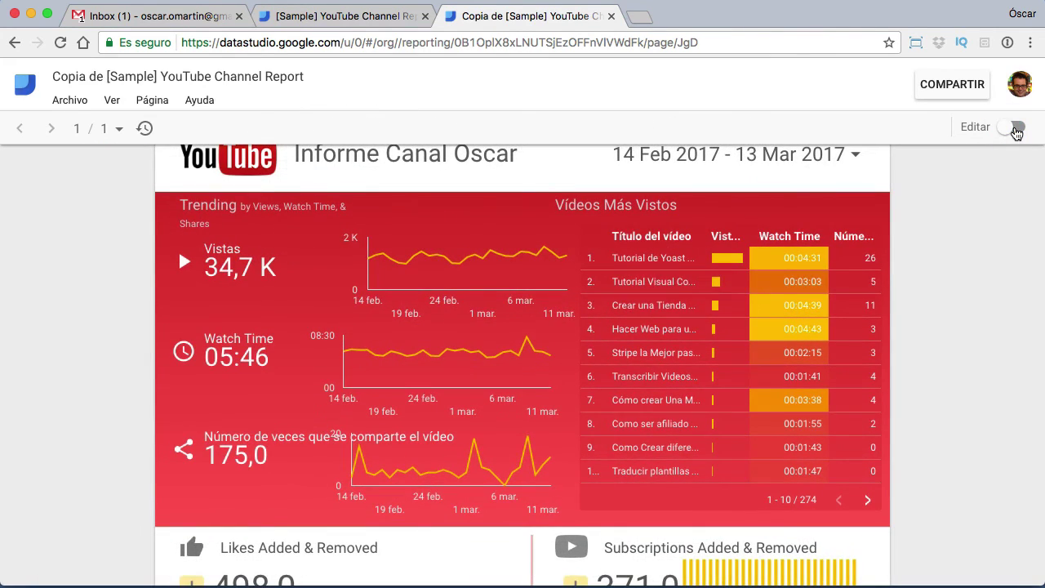
scroll(555, 289, "down", 4)
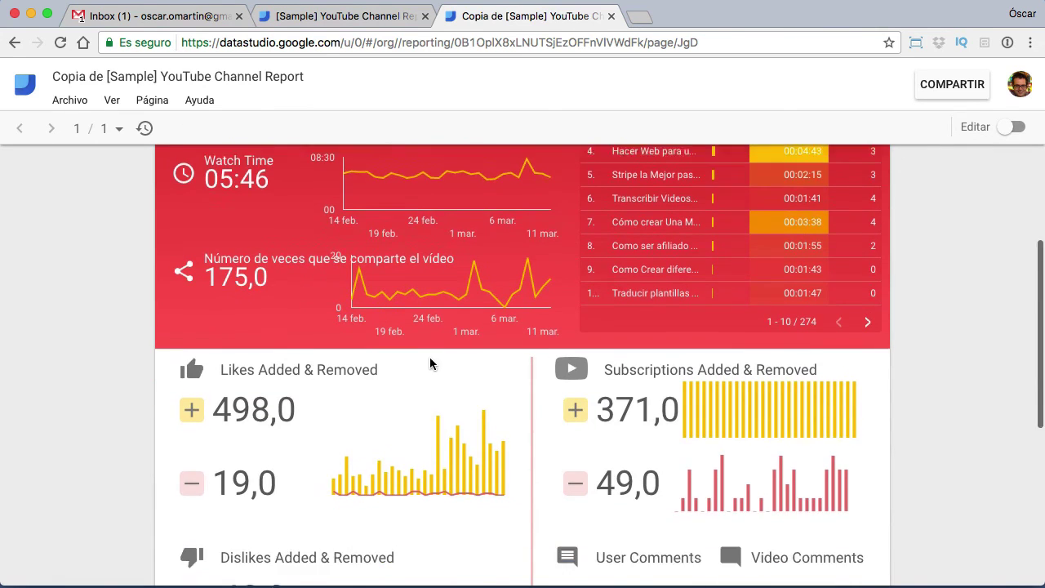
scroll(384, 371, "down", 2)
scroll(319, 381, "down", 1)
scroll(294, 380, "down", 2)
scroll(254, 381, "down", 2)
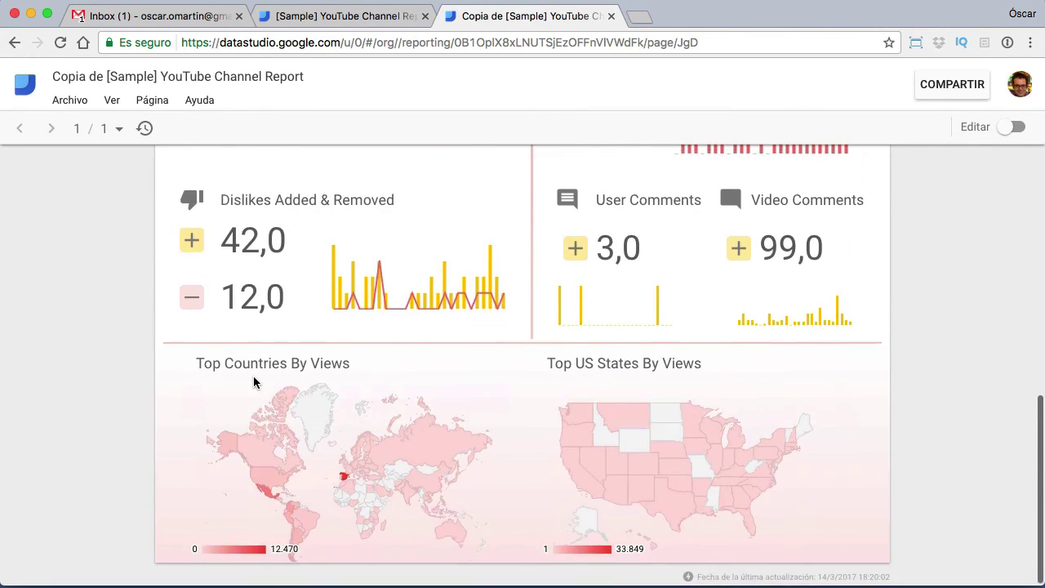
scroll(254, 381, "up", 10)
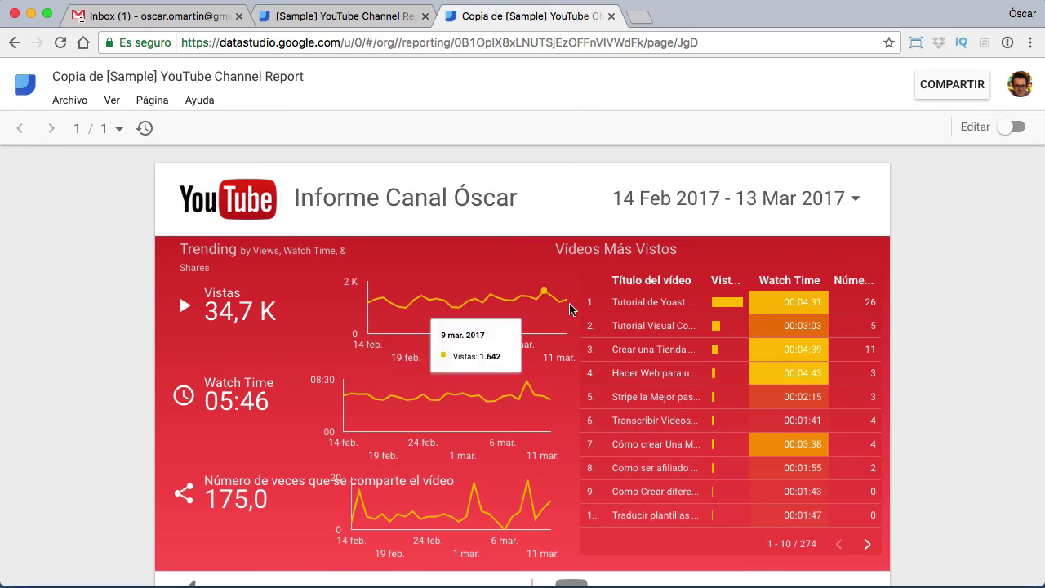